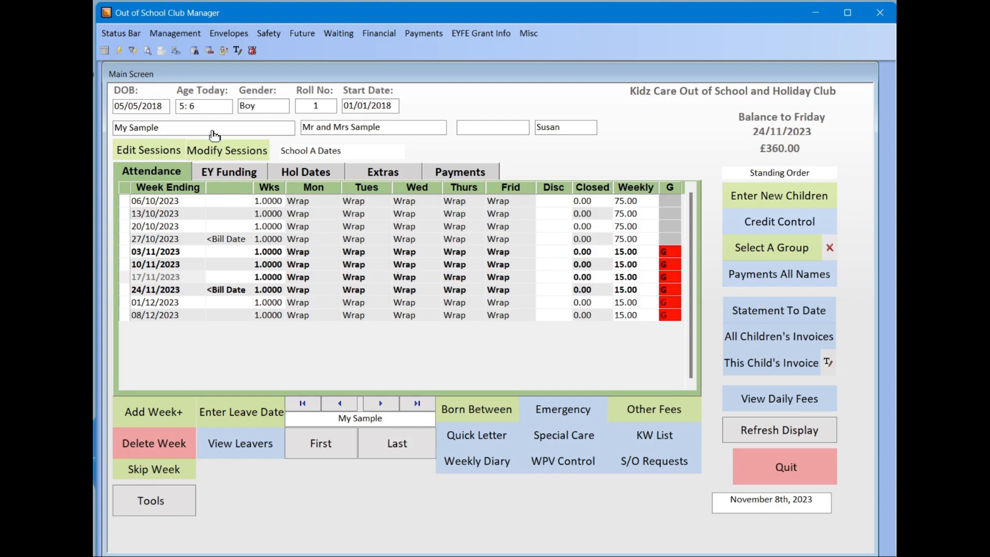
- Open the school/group names list, look through the custom names School 1 to School 4, and close it
{"action": "left_click", "coordinate": [182, 34]}
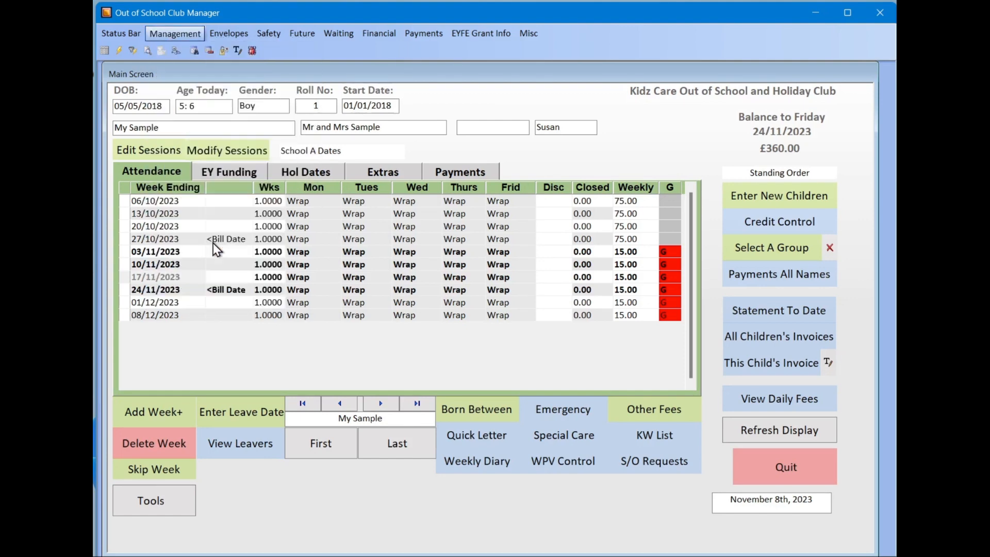
{"action": "left_click", "coordinate": [212, 243]}
{"action": "left_click", "coordinate": [348, 110]}
{"action": "left_click", "coordinate": [350, 123]}
{"action": "left_click", "coordinate": [354, 136]}
{"action": "left_click", "coordinate": [355, 149]}
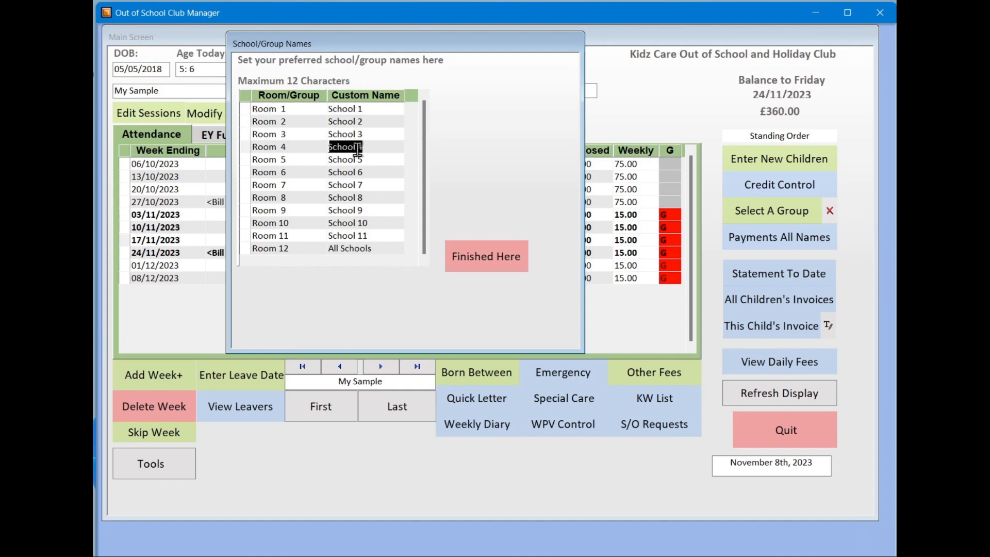
{"action": "left_click", "coordinate": [479, 256]}
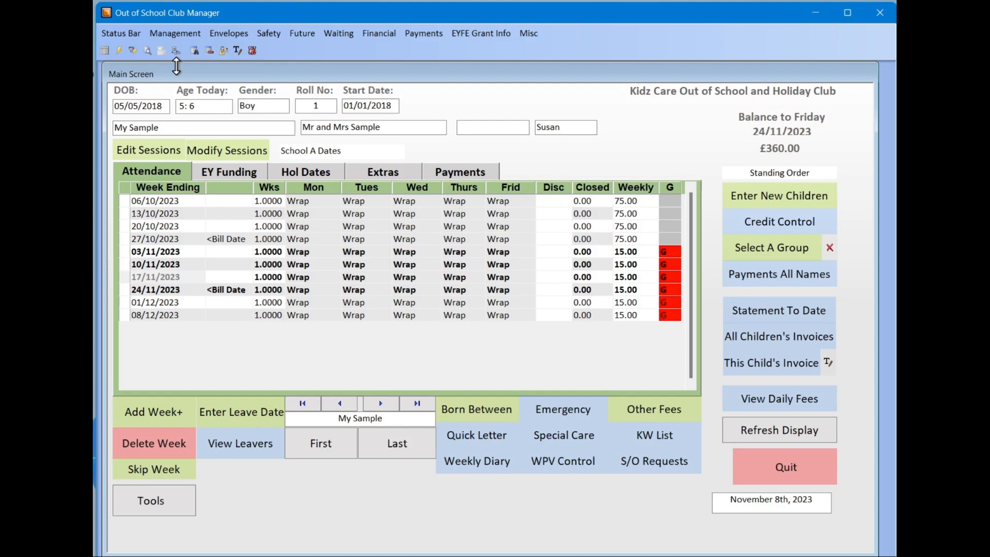
- Open the price list for editing
{"action": "left_click", "coordinate": [175, 34]}
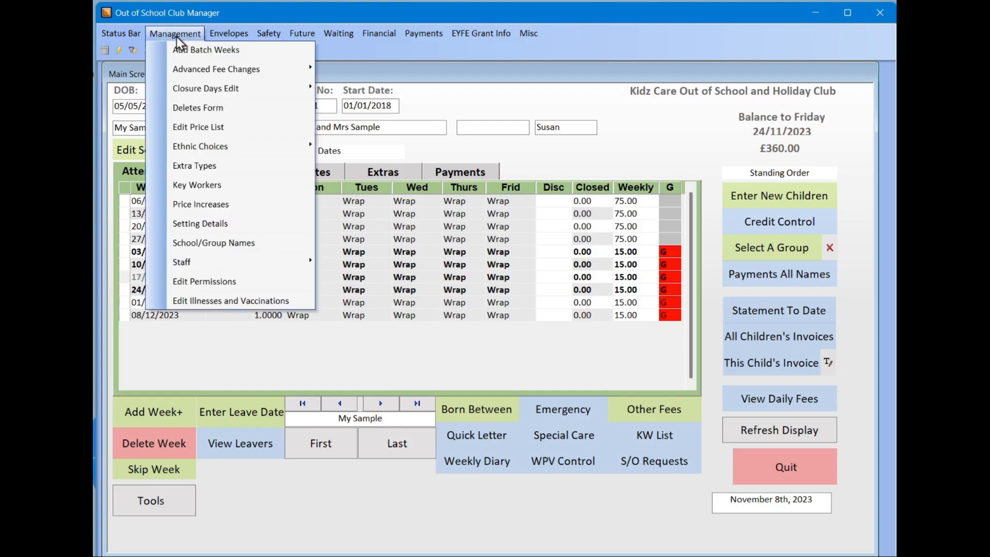
{"action": "left_click", "coordinate": [197, 125]}
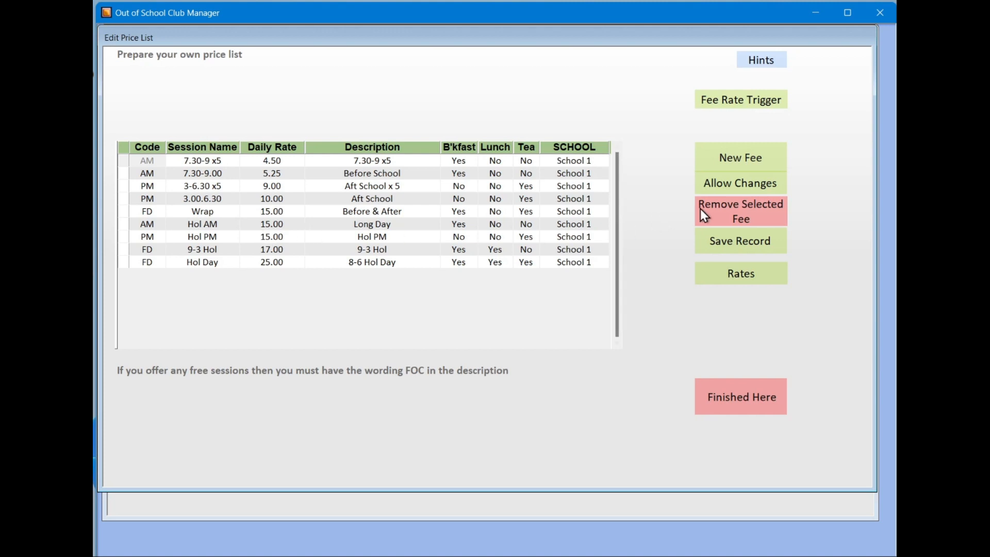
- Try to remove the Wrap session fee from the price list
{"action": "left_click", "coordinate": [128, 215]}
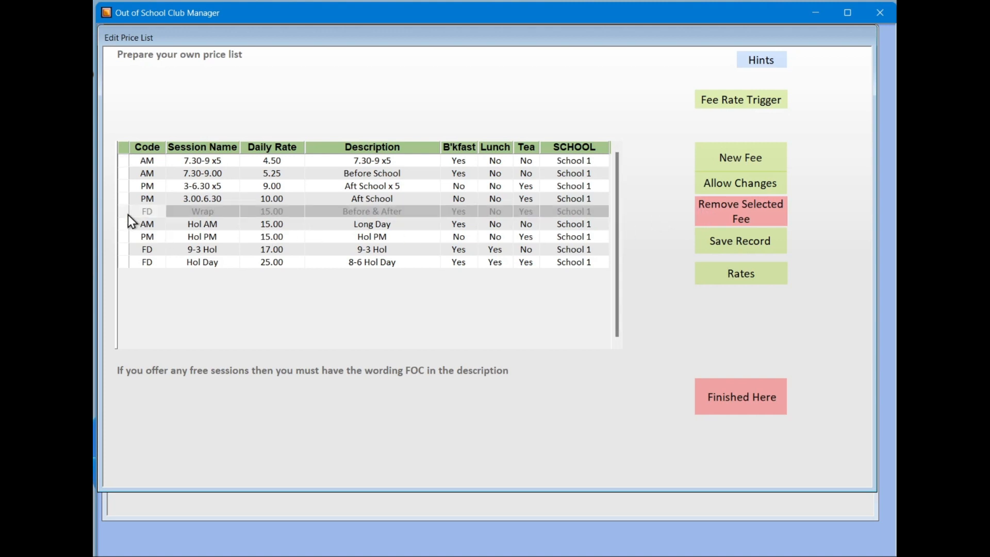
{"action": "left_click", "coordinate": [718, 211]}
{"action": "left_click", "coordinate": [553, 323]}
- Allow changes to the price list and check the AM, PM and FD code choices for the Hol Day session
{"action": "left_click", "coordinate": [740, 185]}
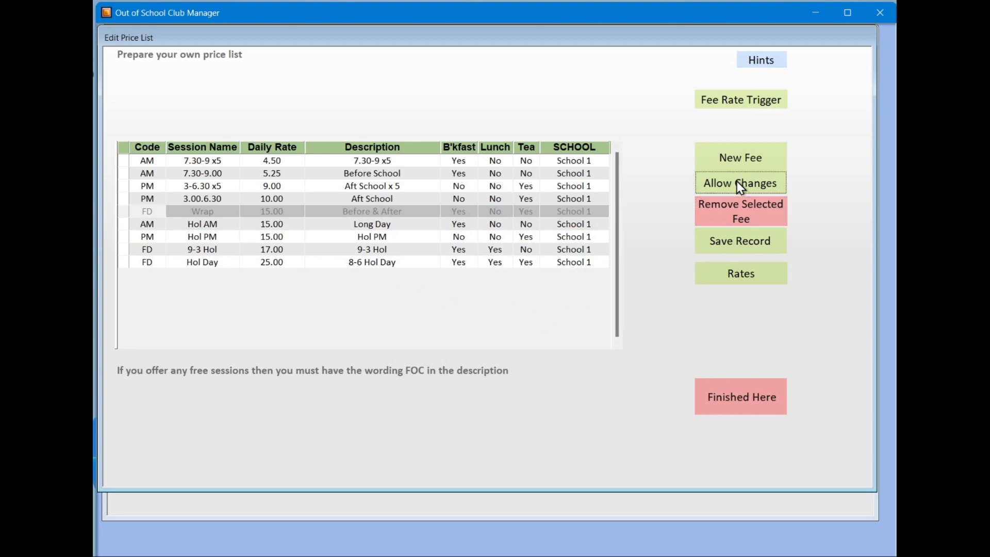
{"action": "left_click", "coordinate": [153, 261]}
{"action": "left_click", "coordinate": [192, 250]}
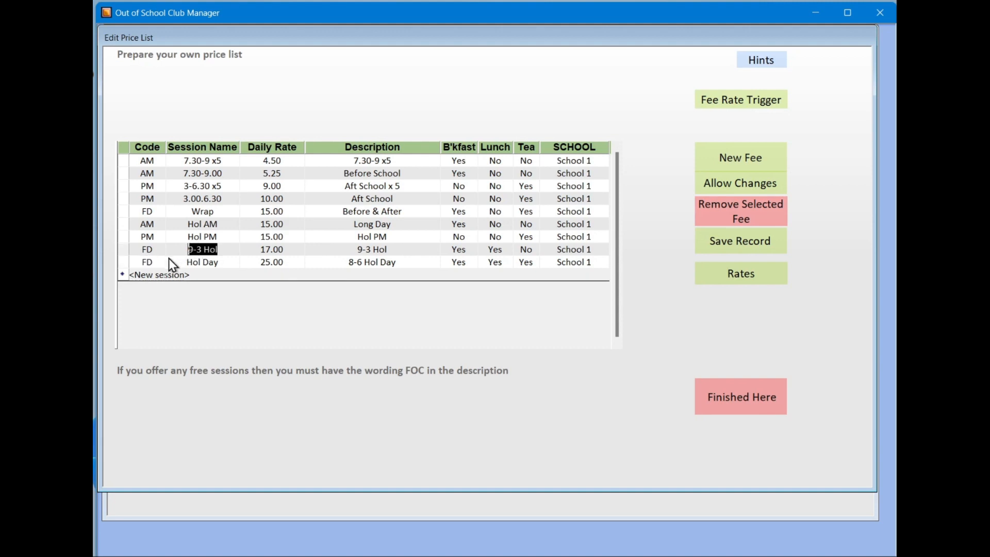
{"action": "left_click", "coordinate": [159, 264]}
{"action": "left_click", "coordinate": [161, 262]}
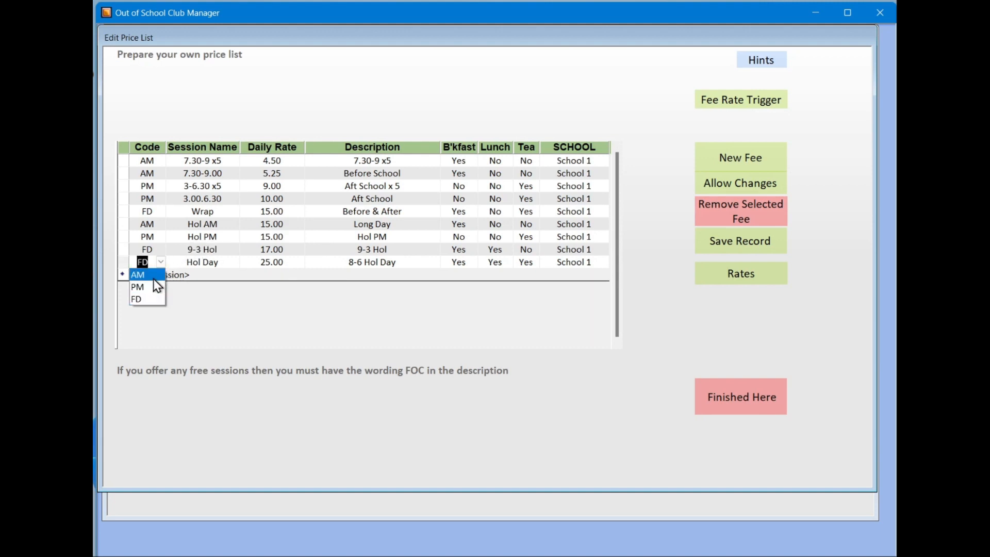
{"action": "left_click", "coordinate": [188, 262]}
{"action": "left_click", "coordinate": [200, 263]}
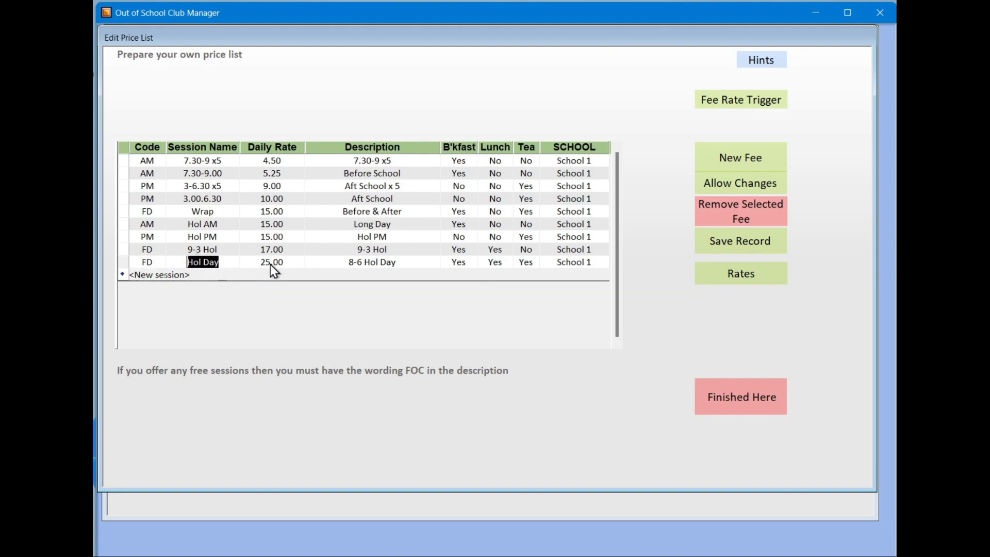
- Go through the Hol Day session's rate, description, meal and school fields, and save the record before closing the price list
{"action": "key", "text": "Tab"}
{"action": "key", "text": "Tab"}
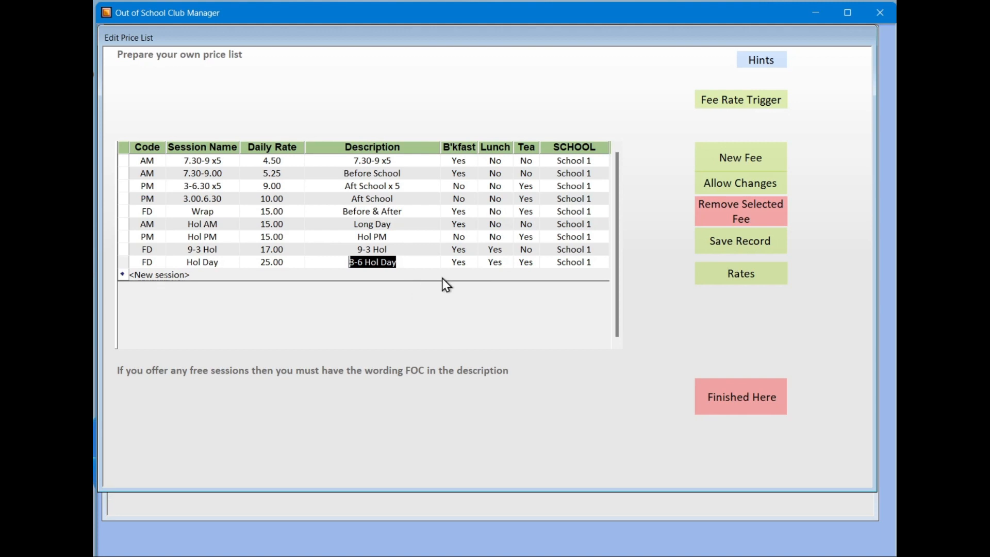
{"action": "key", "text": "Tab"}
{"action": "key", "text": "Tab"}
{"action": "key", "text": "Tab"}
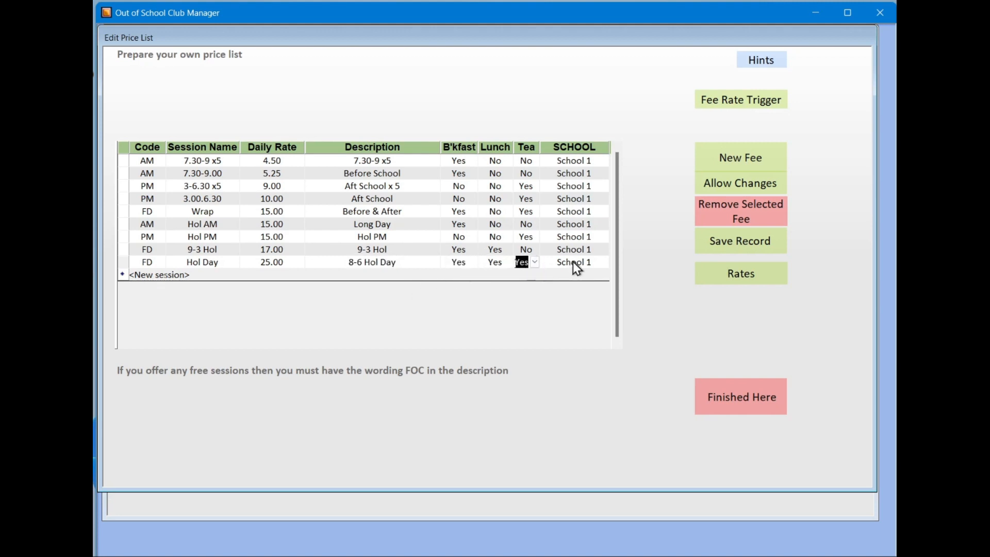
{"action": "key", "text": "Tab"}
{"action": "left_click", "coordinate": [590, 264]}
{"action": "left_click", "coordinate": [725, 247]}
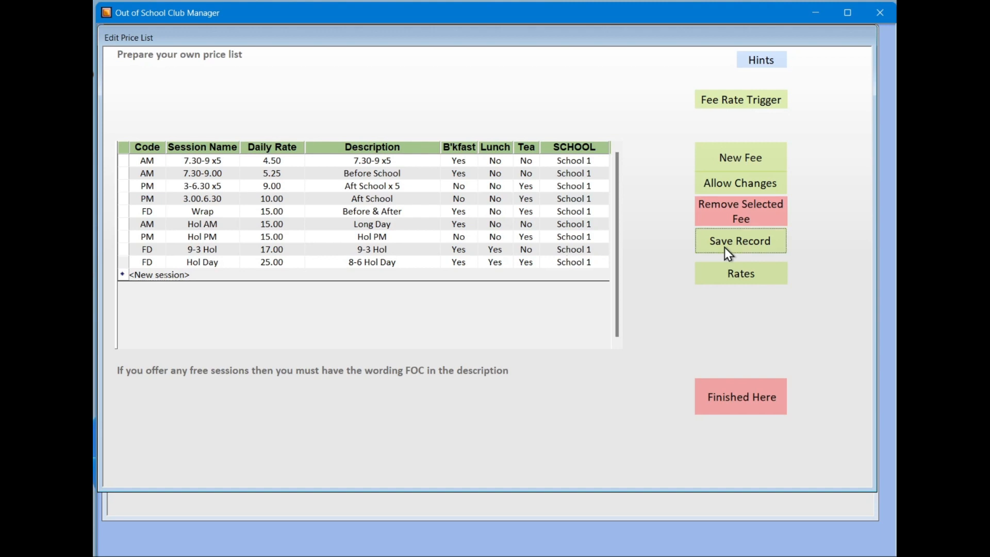
{"action": "left_click", "coordinate": [754, 402]}
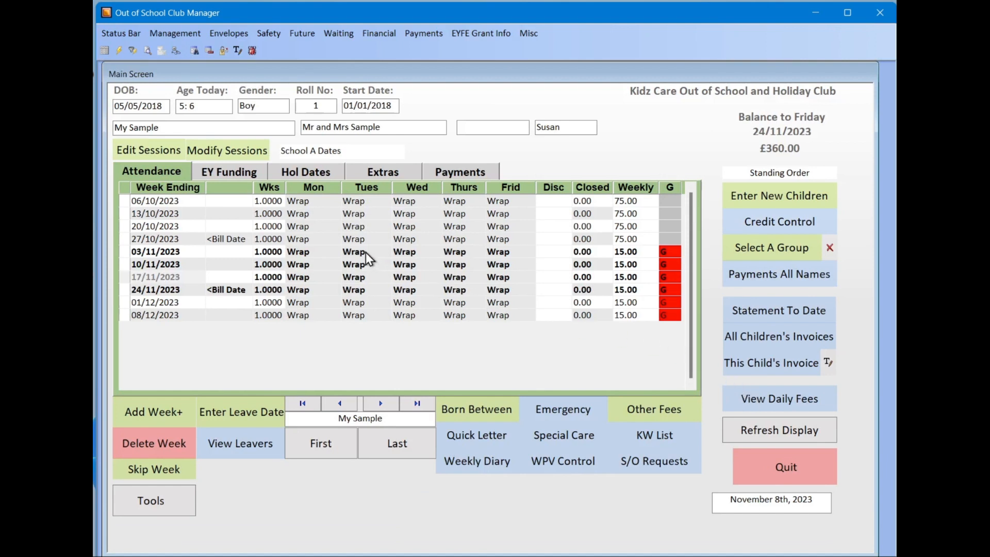
- Open the closure days for School Term A and allow changes to its week ending dates
{"action": "left_click", "coordinate": [183, 34]}
{"action": "mouse_move", "coordinate": [213, 94]}
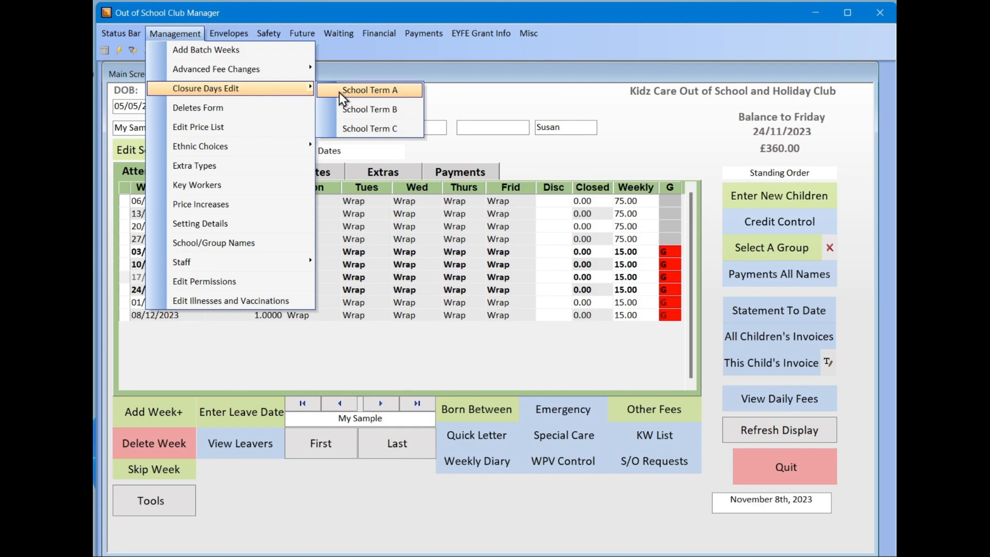
{"action": "left_click", "coordinate": [373, 91]}
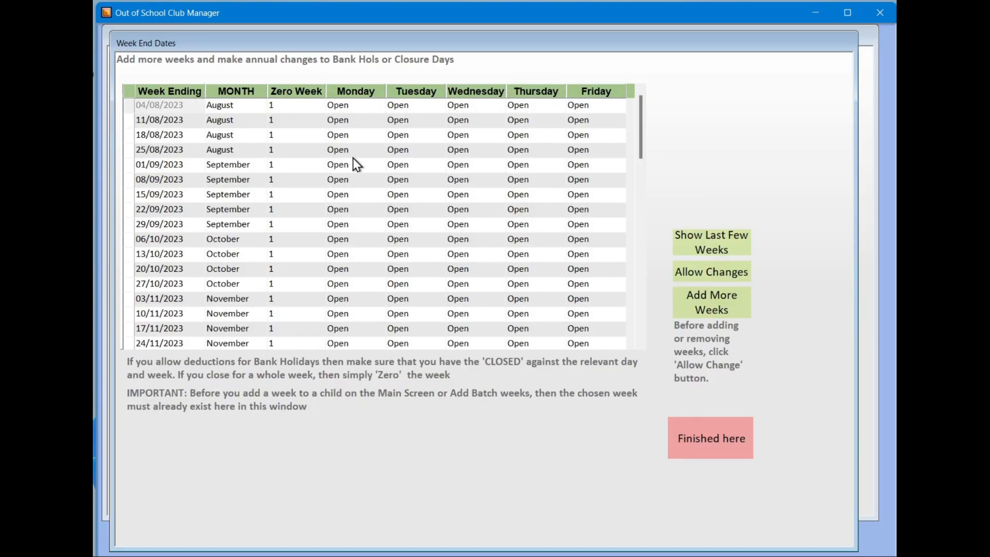
{"action": "left_click", "coordinate": [351, 227]}
{"action": "left_click", "coordinate": [695, 271]}
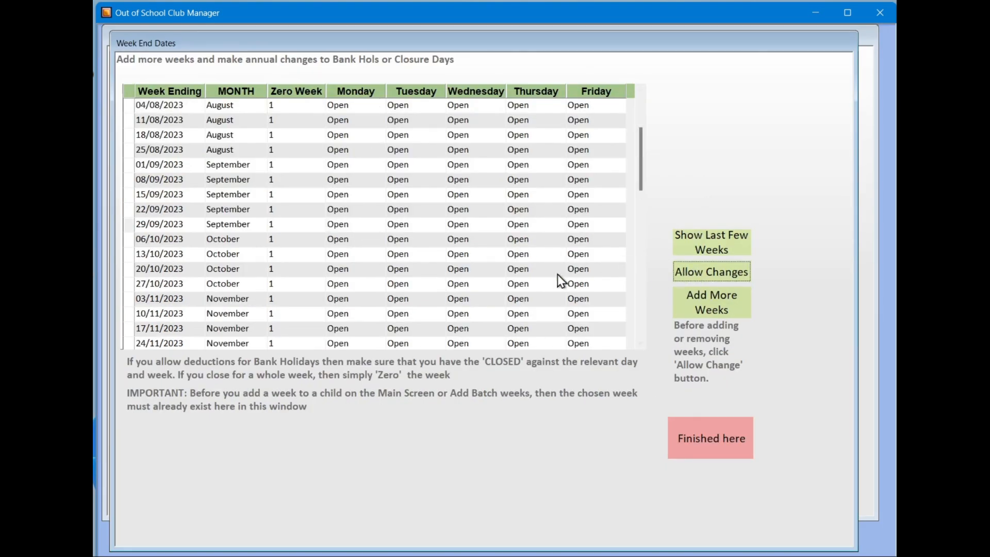
- Check the Monday status choices for the week ending 06/10/2023 and try adding more weeks before closing the term dates
{"action": "left_click", "coordinate": [348, 240]}
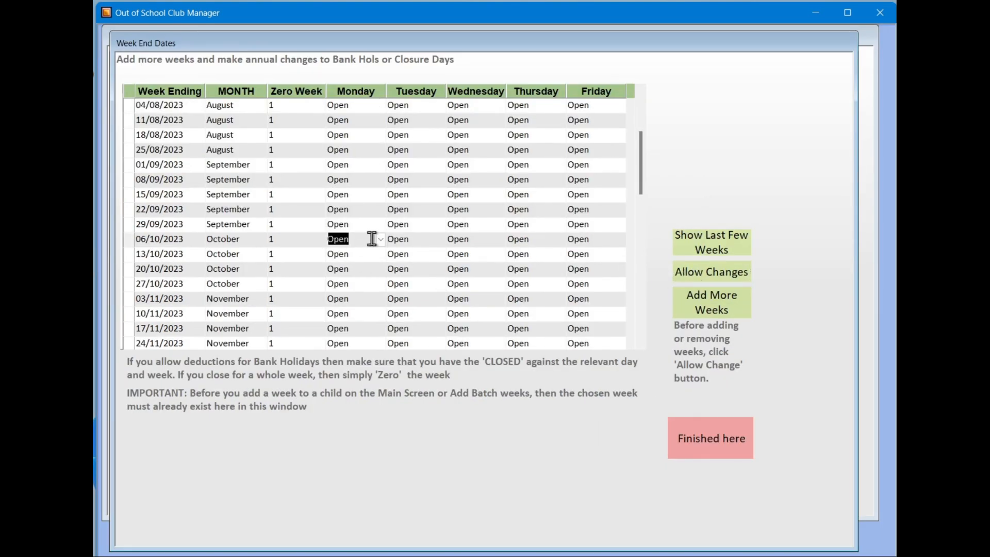
{"action": "left_click", "coordinate": [379, 241]}
{"action": "left_click", "coordinate": [381, 237]}
{"action": "left_click", "coordinate": [707, 311]}
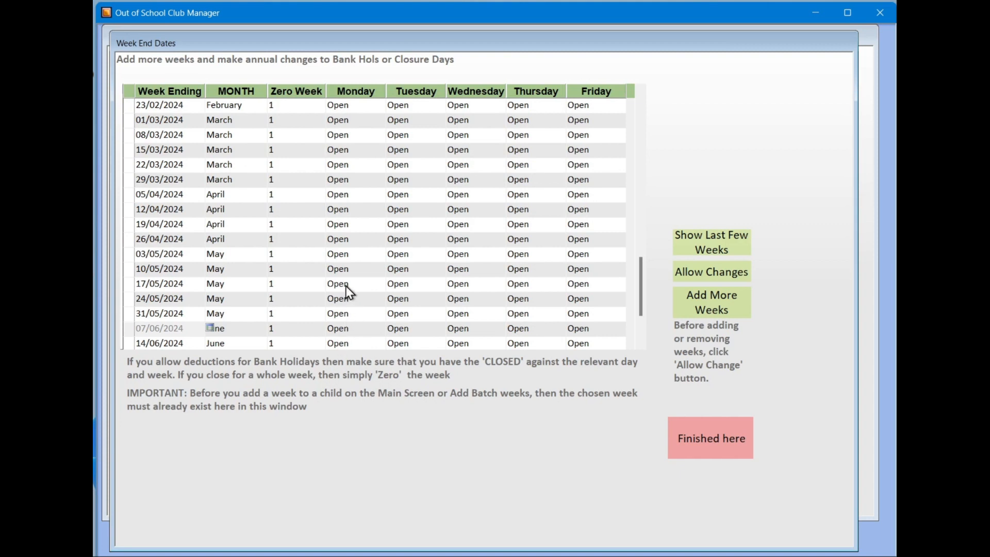
{"action": "left_click", "coordinate": [682, 421]}
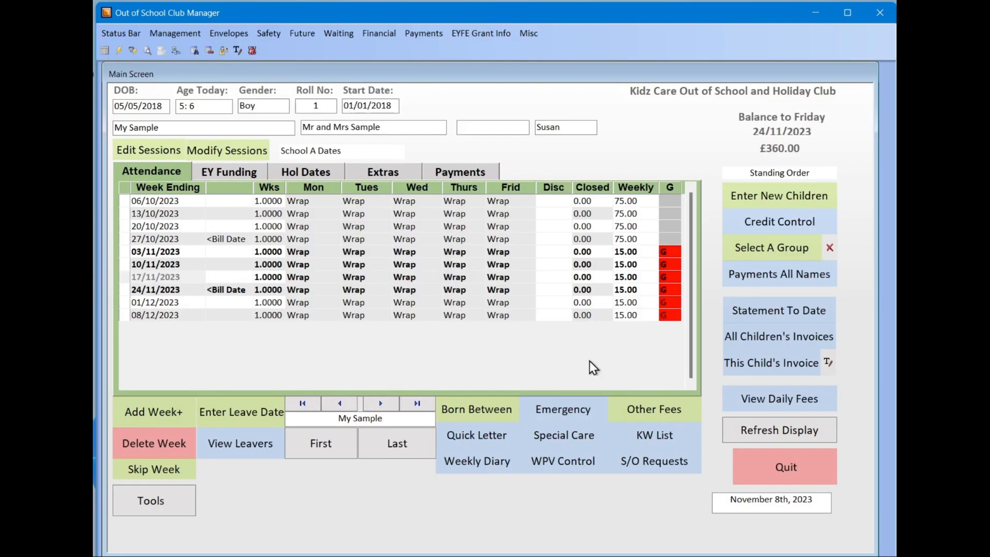
- Open the children's details form, start a blank record for a new child and cancel it
{"action": "left_click", "coordinate": [773, 198]}
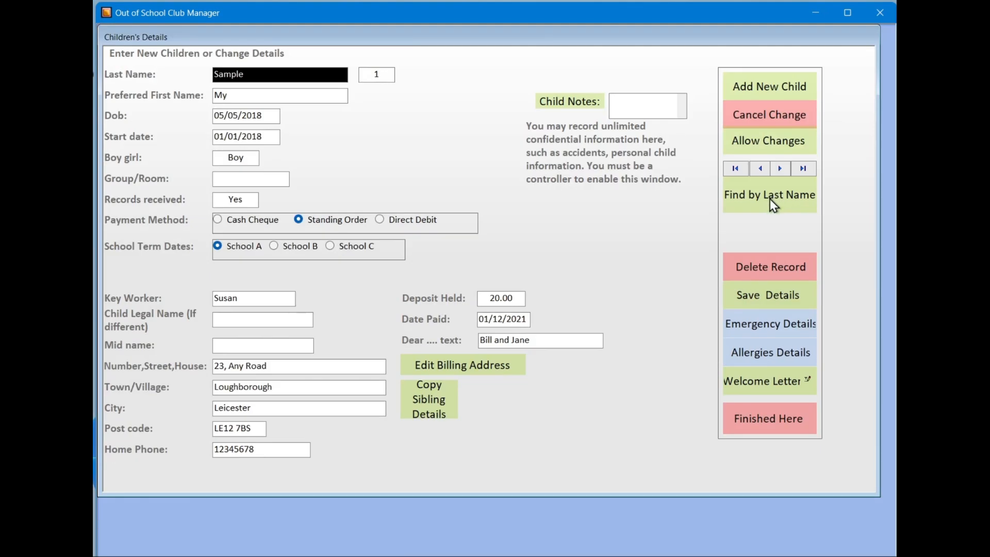
{"action": "left_click", "coordinate": [761, 89]}
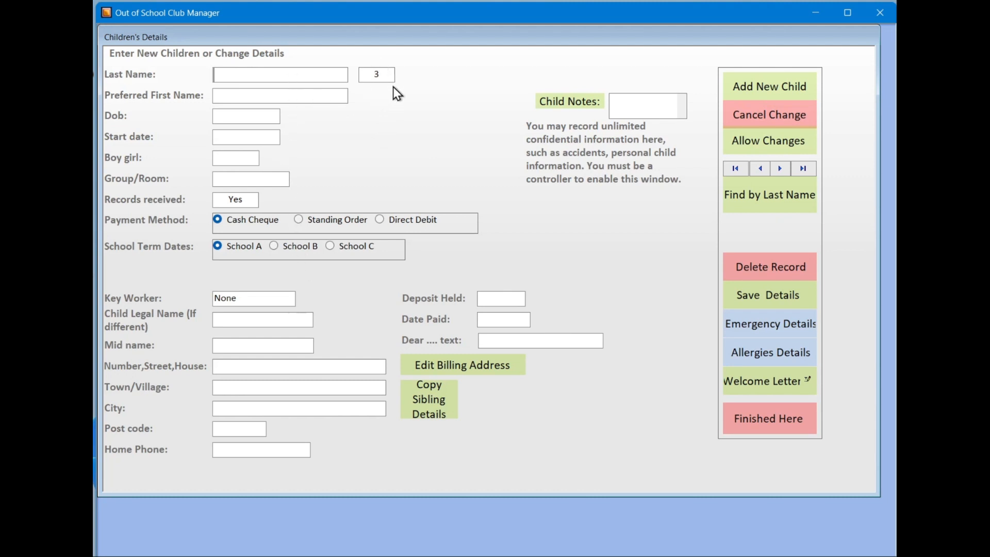
{"action": "left_click", "coordinate": [744, 112]}
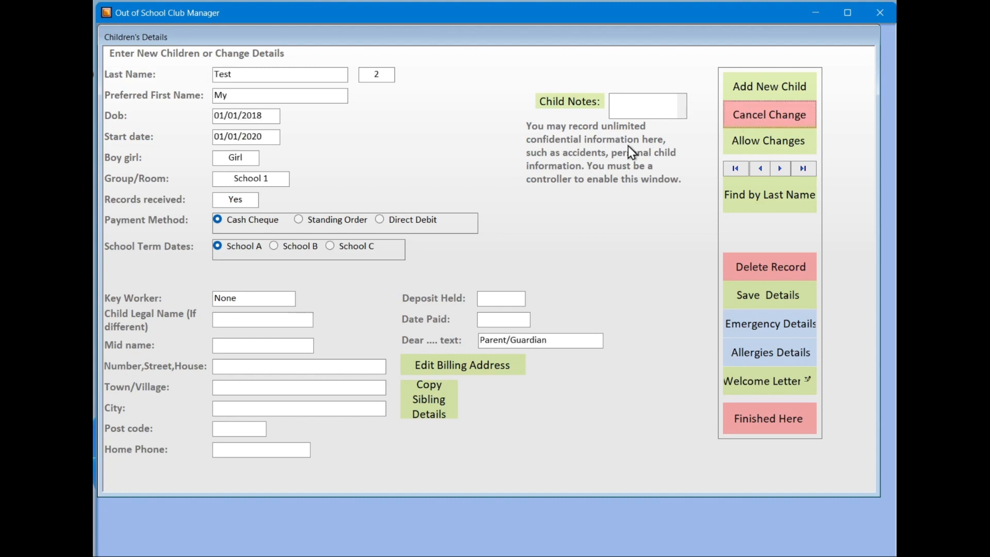
- Review the child's name, date of birth, start date, records received and payment method fields
{"action": "left_click", "coordinate": [235, 74]}
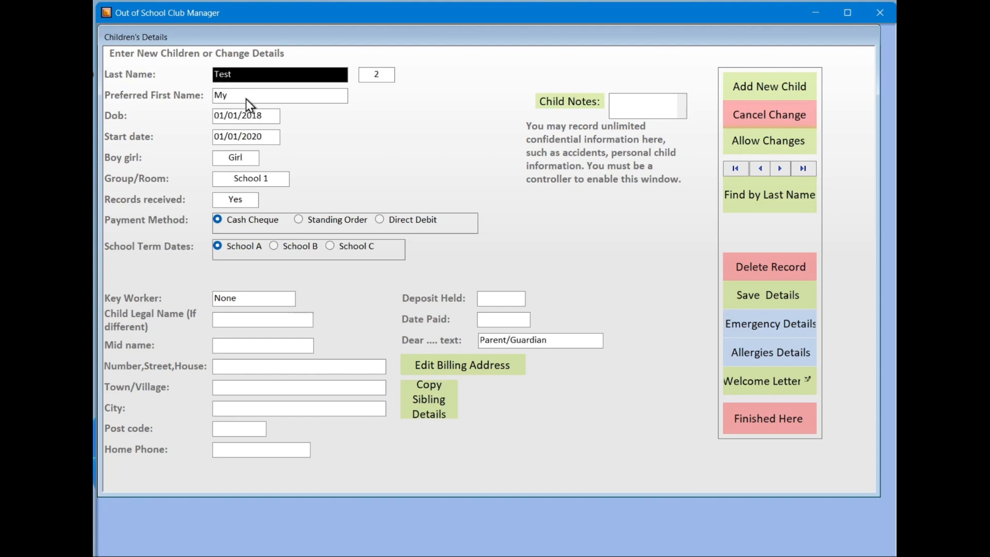
{"action": "left_click", "coordinate": [246, 98]}
{"action": "left_click", "coordinate": [255, 117]}
{"action": "left_click", "coordinate": [264, 138]}
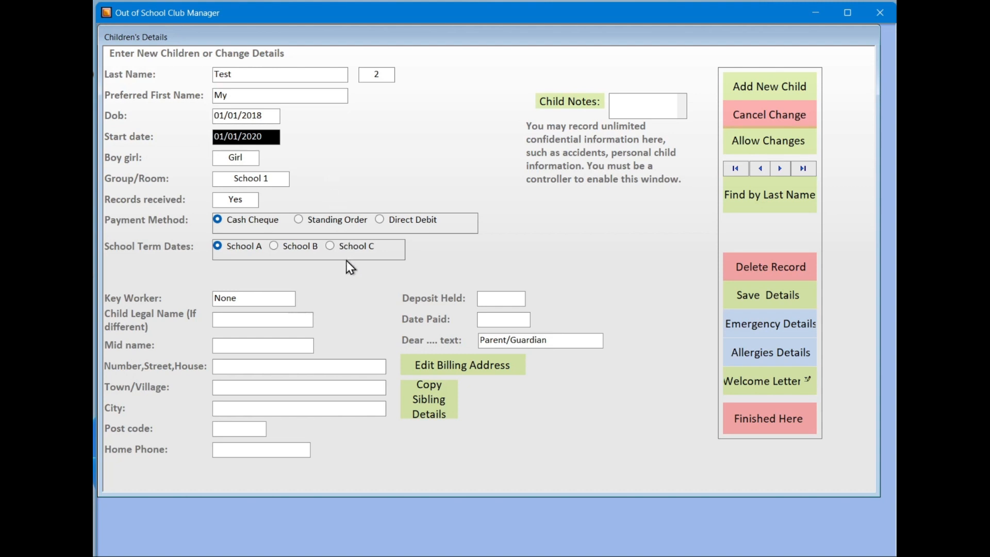
{"action": "left_click", "coordinate": [232, 197]}
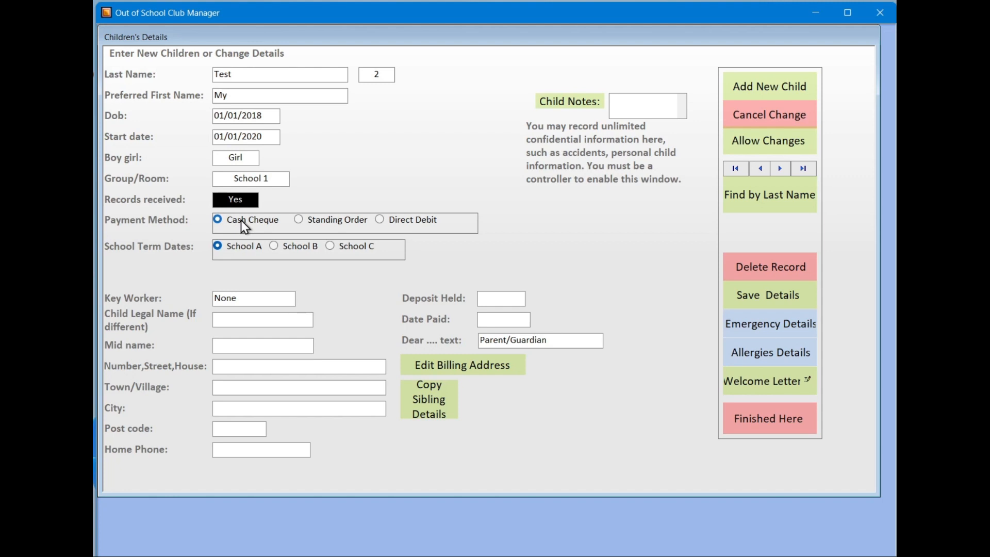
{"action": "left_click", "coordinate": [241, 221]}
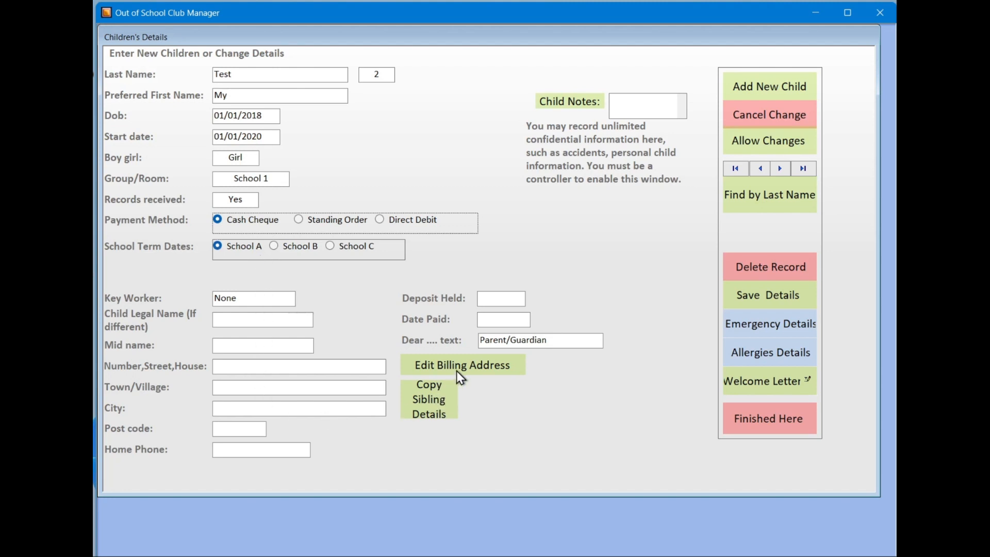
- Check the billing address on the previous child's record, and save and close the children's details
{"action": "left_click", "coordinate": [760, 169]}
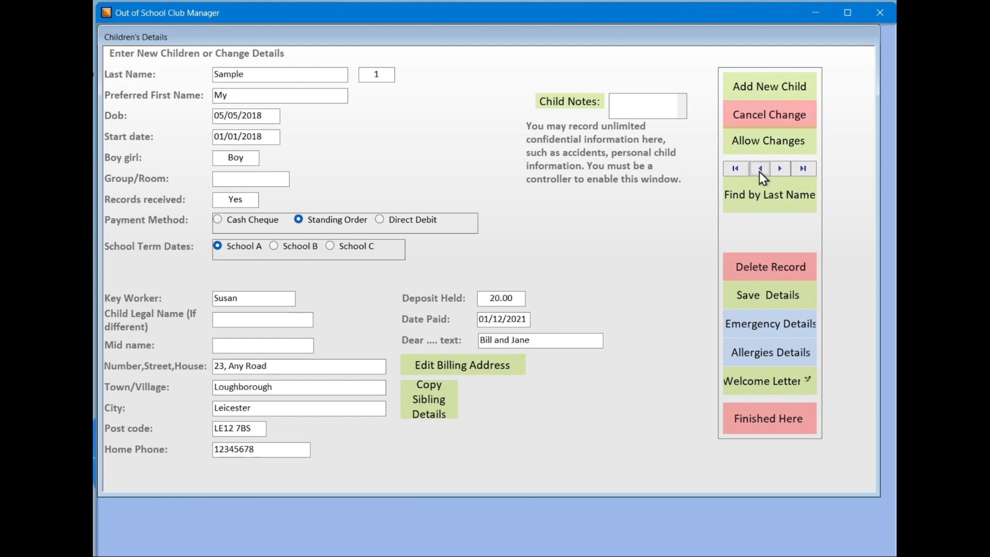
{"action": "left_click", "coordinate": [493, 362]}
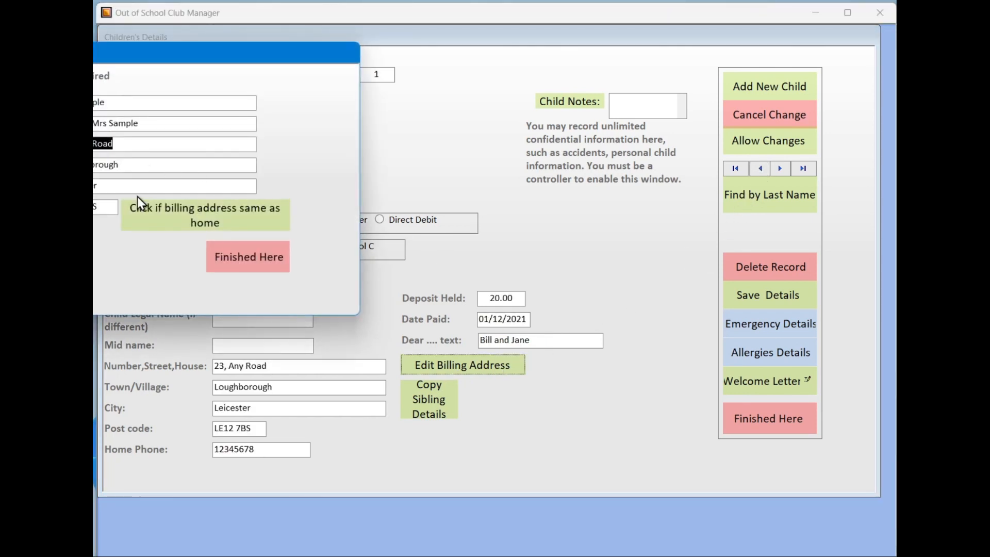
{"action": "left_click", "coordinate": [267, 258]}
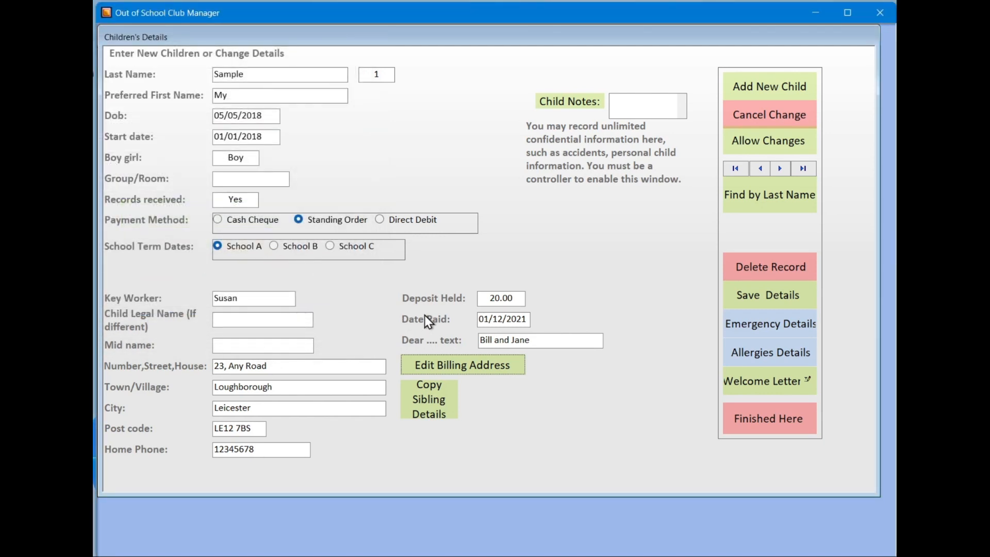
{"action": "left_click", "coordinate": [758, 299]}
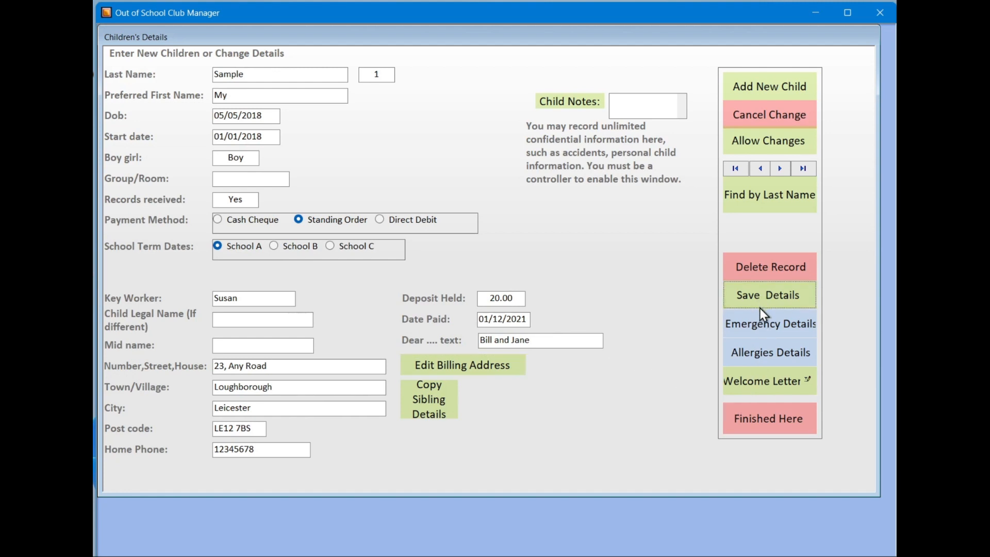
{"action": "left_click", "coordinate": [766, 417]}
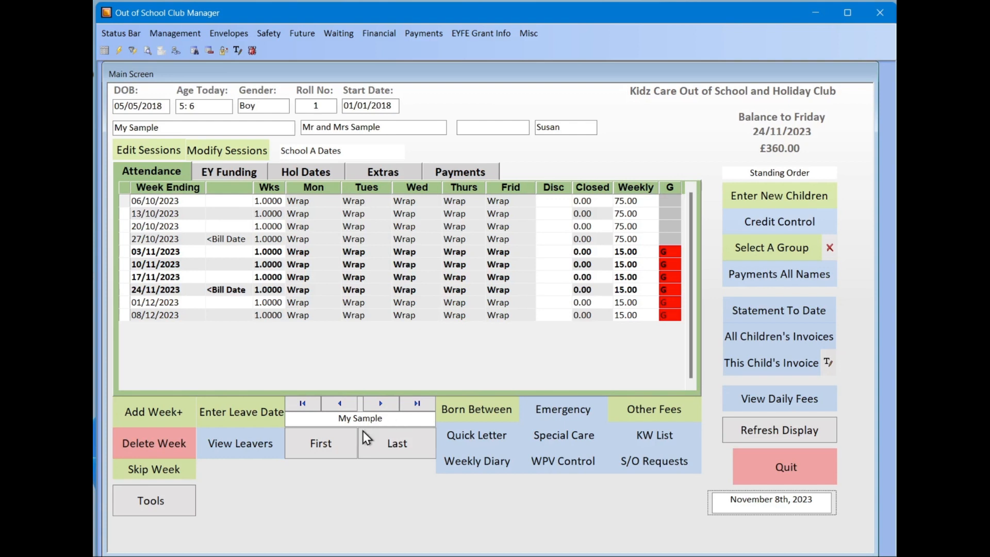
- Find the second child by last name on the main screen and move back and forth between the two children's records
{"action": "left_click", "coordinate": [386, 443]}
{"action": "type", "text": "tes"}
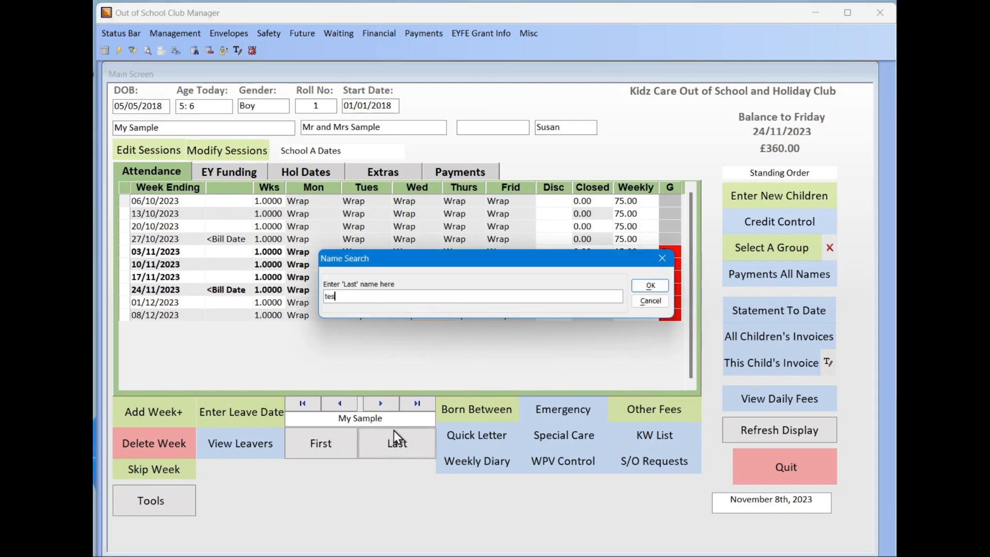
{"action": "key", "text": "Return"}
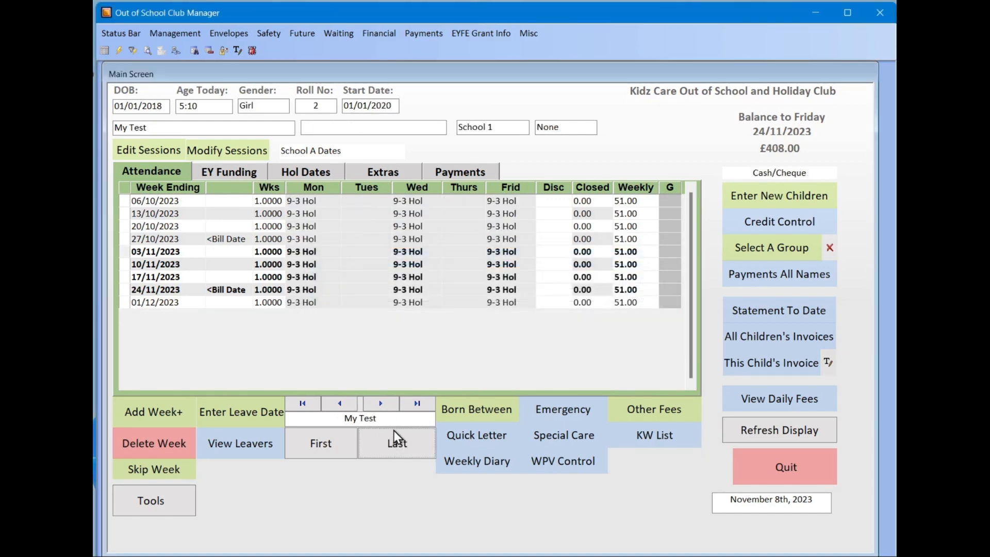
{"action": "left_click", "coordinate": [340, 403]}
{"action": "left_click", "coordinate": [380, 403]}
{"action": "left_click", "coordinate": [340, 404]}
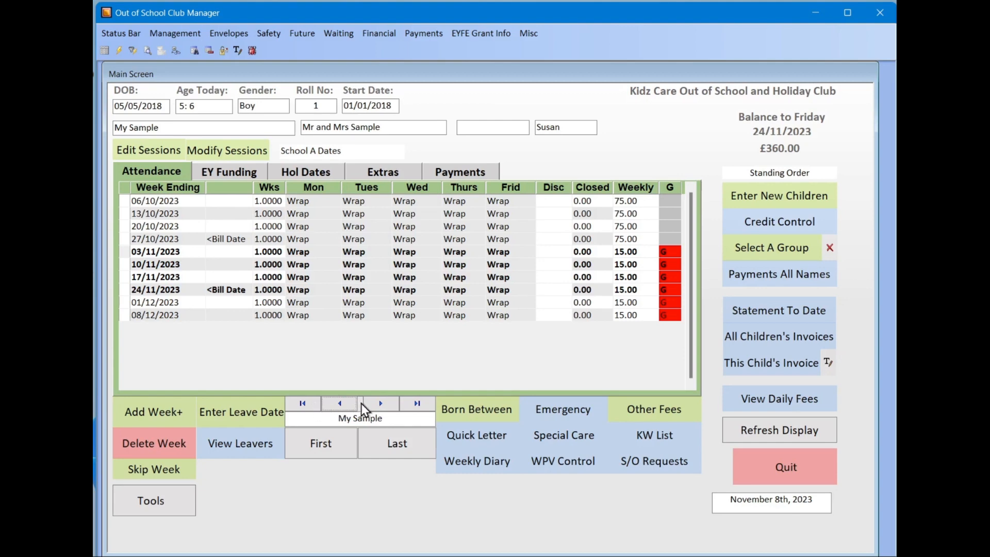
- Go to the second child's record and start a new attendance entry from week ending 03/11/2023
{"action": "left_click", "coordinate": [381, 403]}
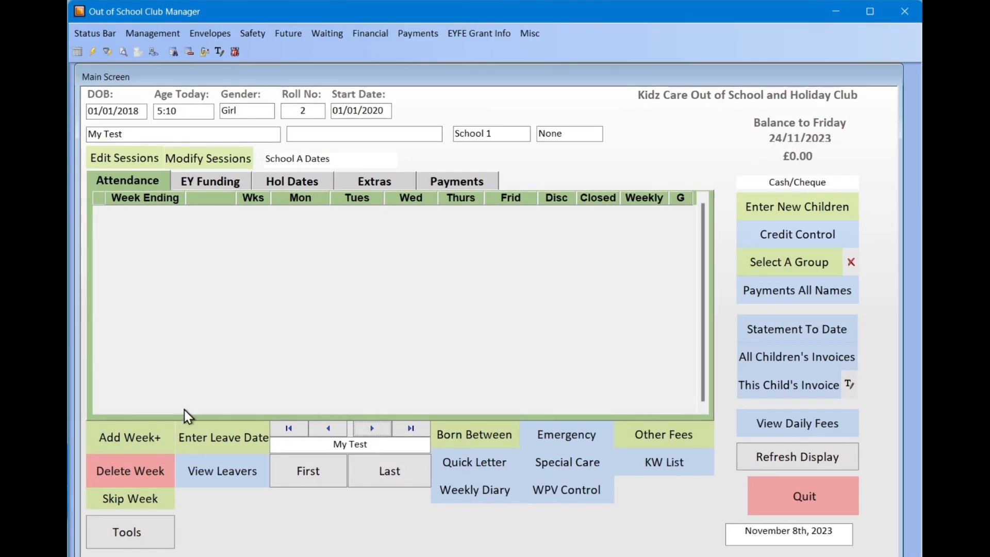
{"action": "left_click", "coordinate": [155, 435]}
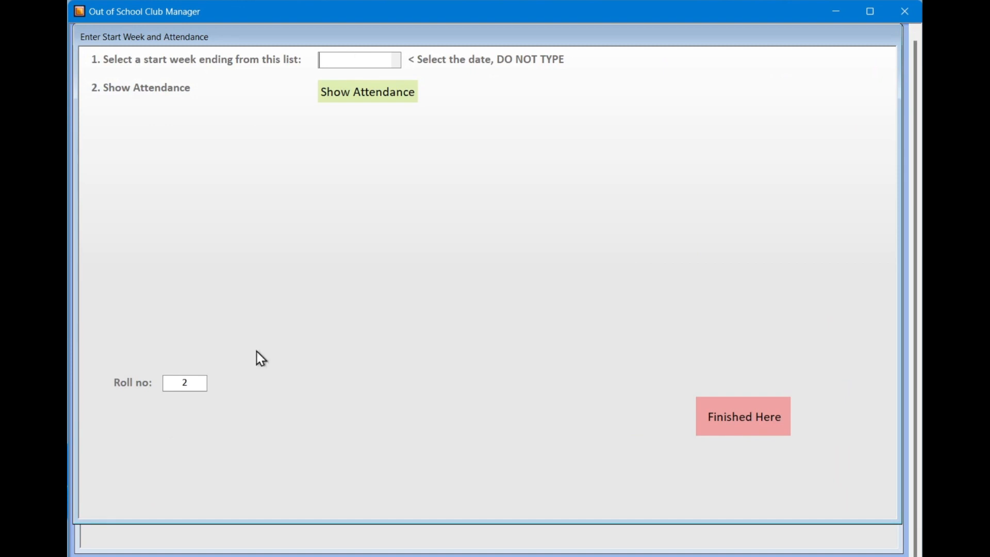
{"action": "left_click", "coordinate": [396, 60]}
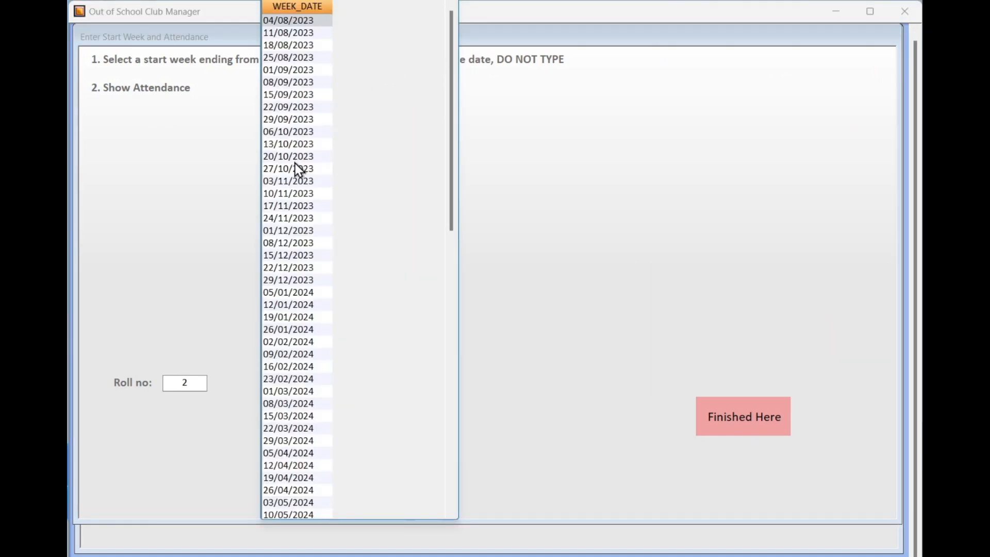
{"action": "left_click", "coordinate": [294, 181]}
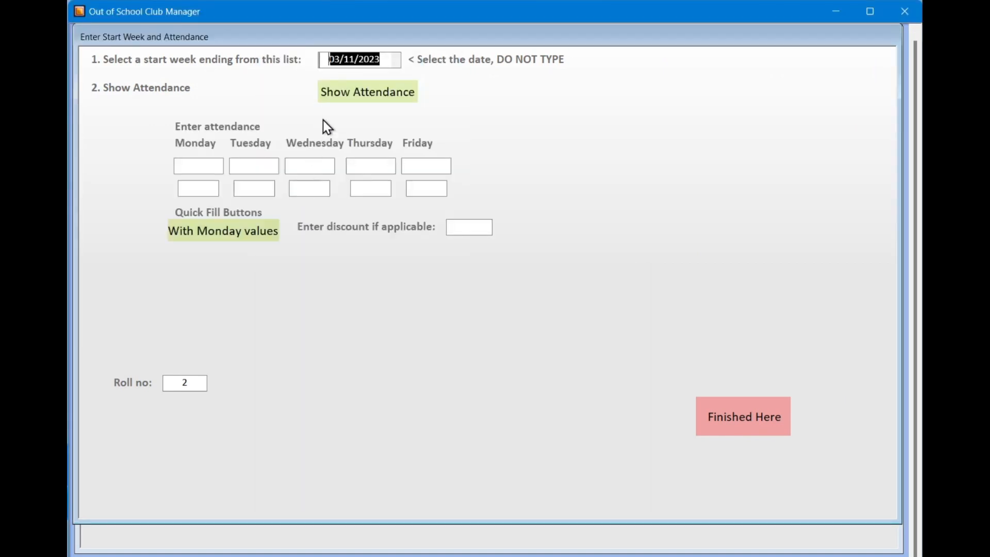
- Enter Hol Day attendance for Monday and Wednesday, leave the discount blank after viewing its choices, and finish the entry
{"action": "left_click", "coordinate": [212, 167]}
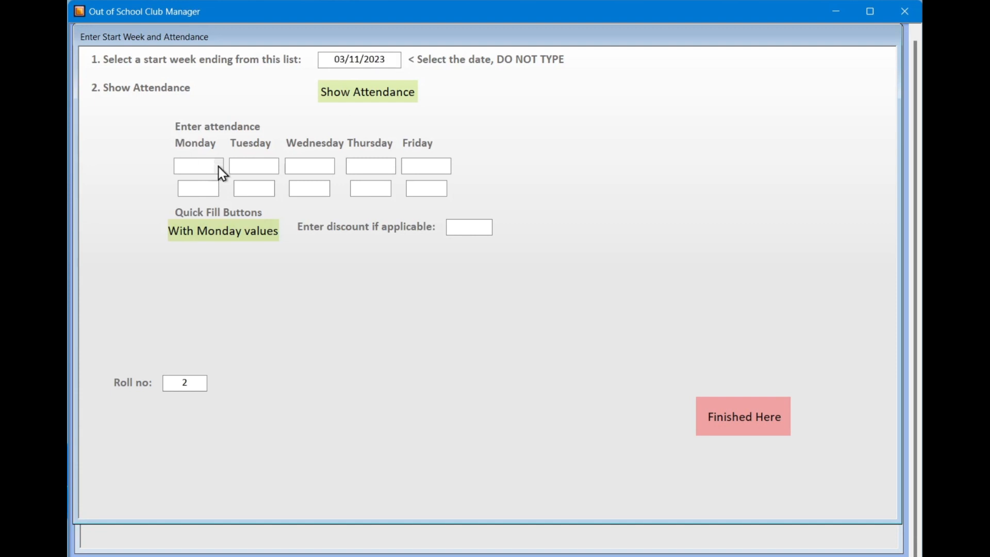
{"action": "double_click", "coordinate": [199, 149]}
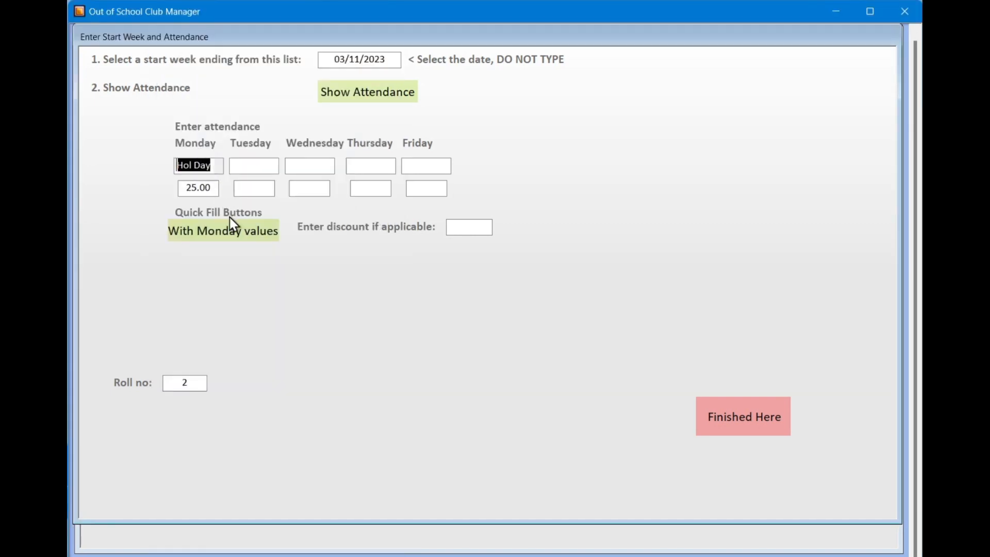
{"action": "left_click", "coordinate": [327, 170]}
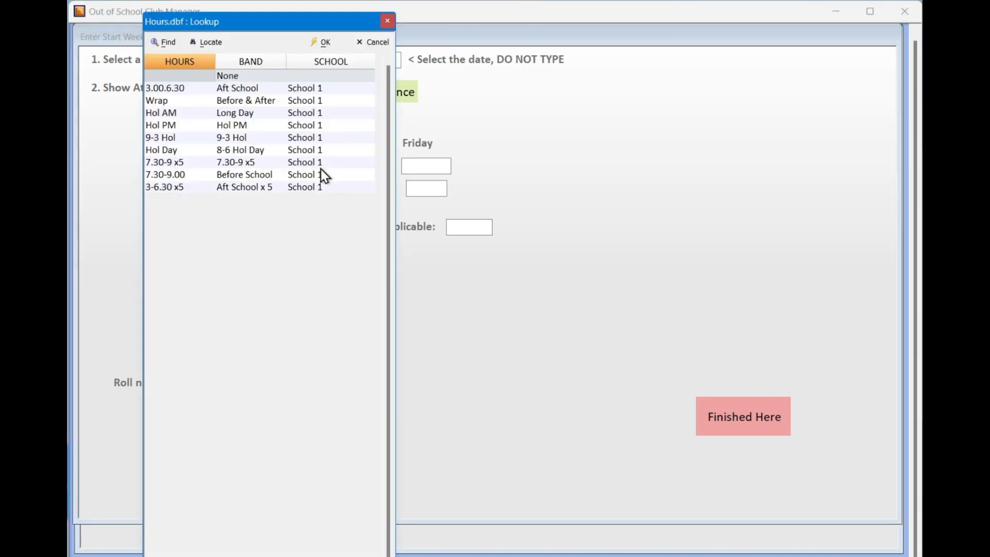
{"action": "double_click", "coordinate": [188, 150]}
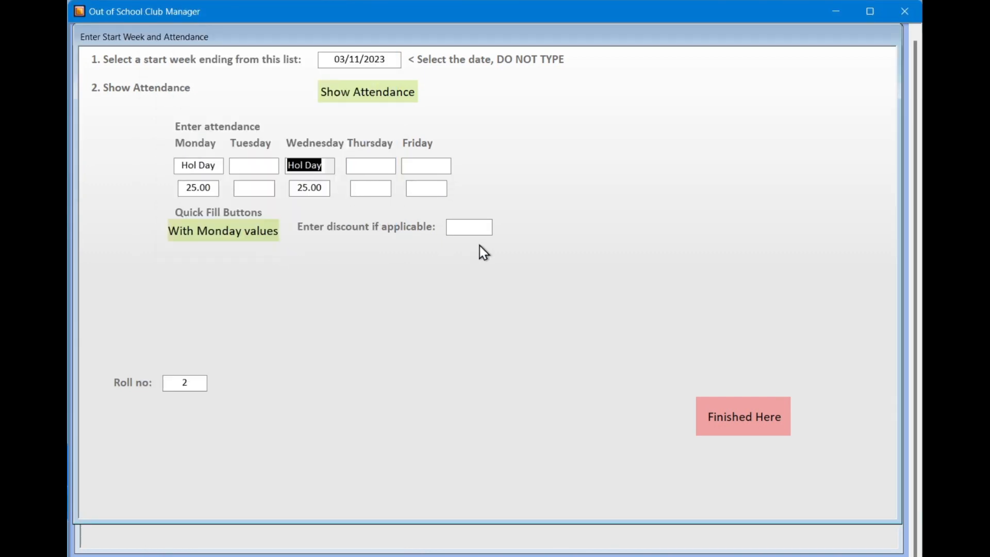
{"action": "left_click", "coordinate": [486, 227]}
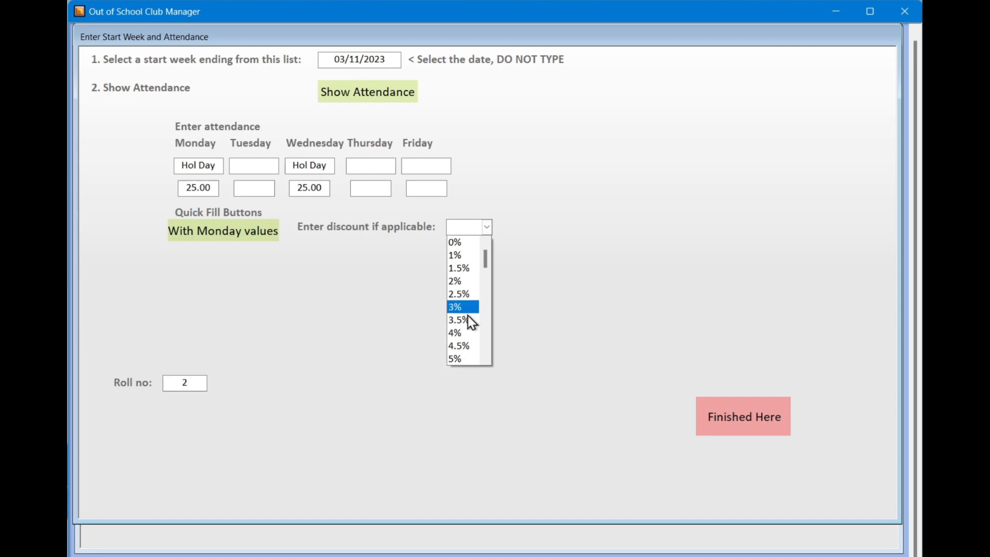
{"action": "left_click", "coordinate": [522, 311]}
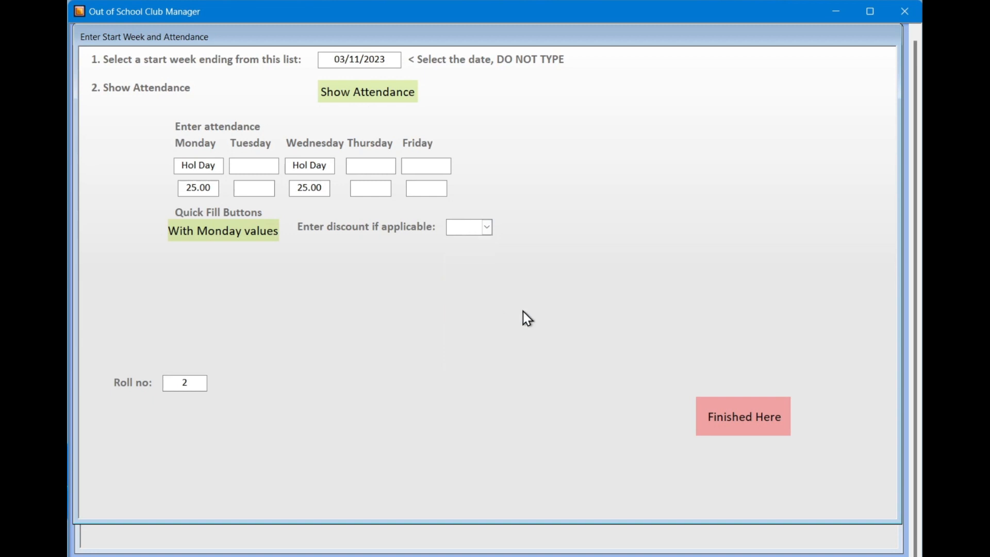
{"action": "left_click", "coordinate": [716, 416]}
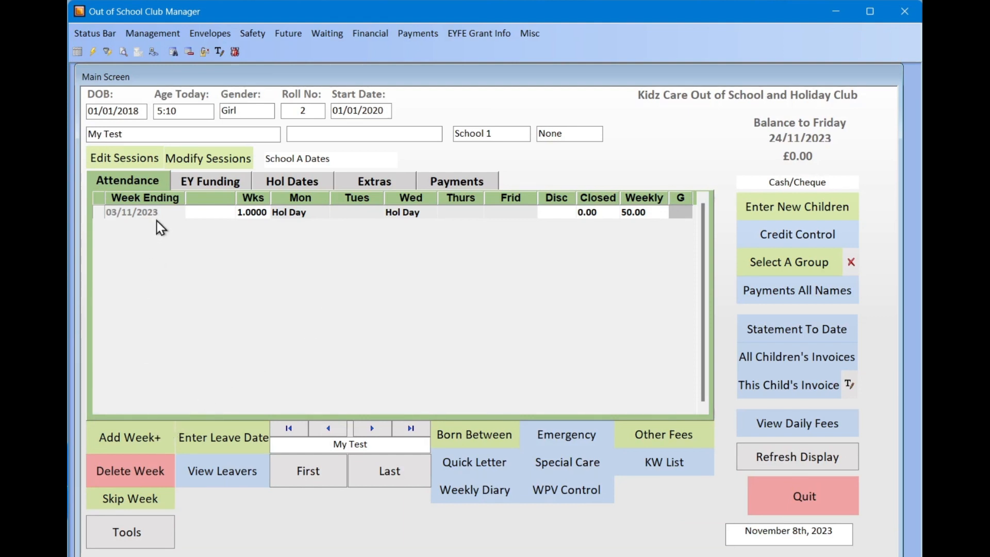
- Add multiple further weeks with the same attendance, up to week ending 08/12/2023
{"action": "left_click", "coordinate": [145, 439]}
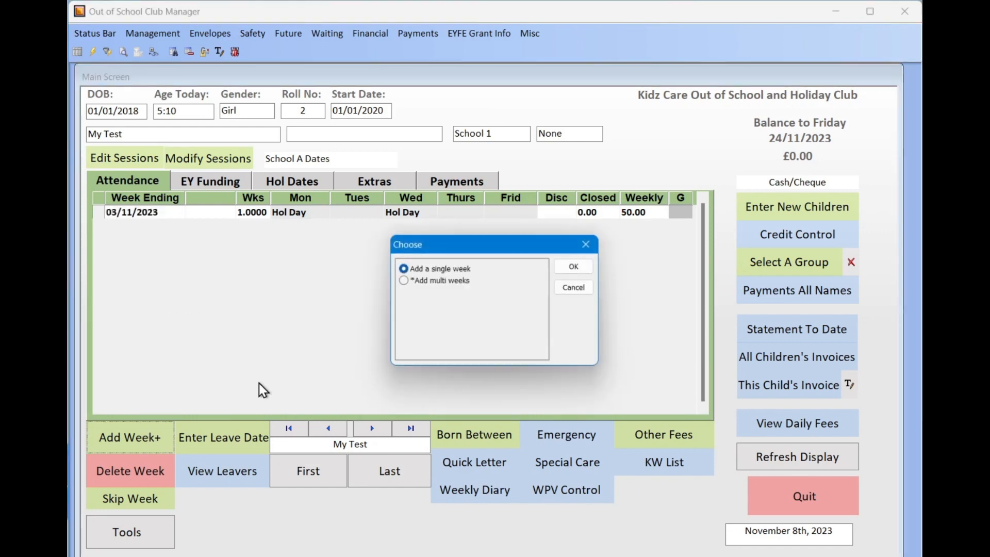
{"action": "left_click", "coordinate": [422, 282]}
{"action": "left_click", "coordinate": [573, 267]}
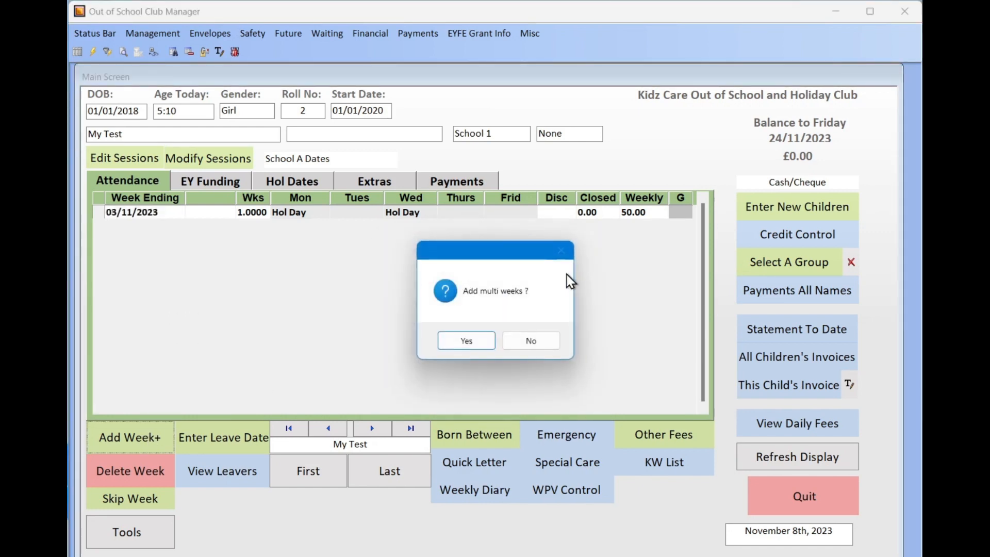
{"action": "left_click", "coordinate": [488, 341]}
{"action": "type", "text": "3"}
{"action": "key", "text": "Return"}
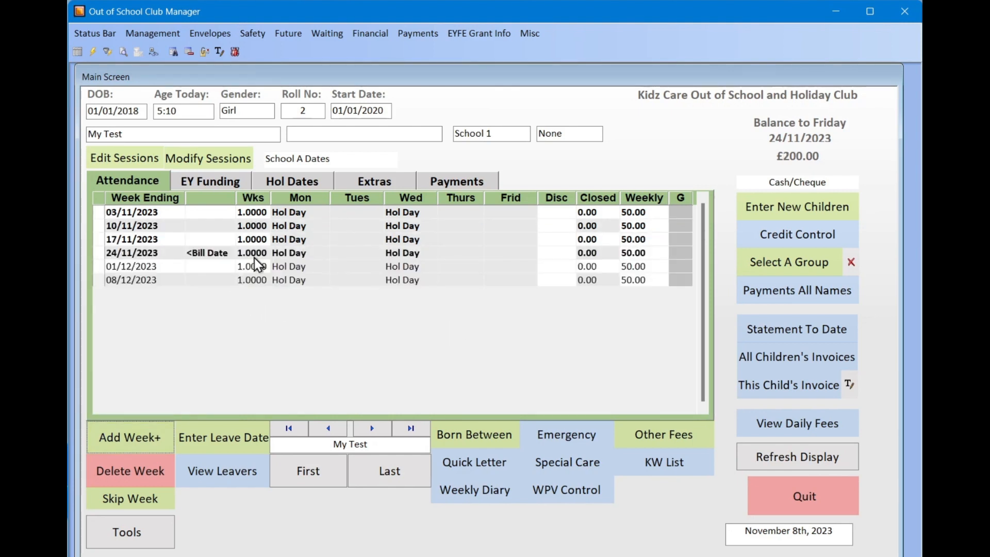
- Open the sessions for week ending 17/11/2023 for modification, inspect the funded hours and discount fields, and close the form
{"action": "left_click", "coordinate": [153, 241]}
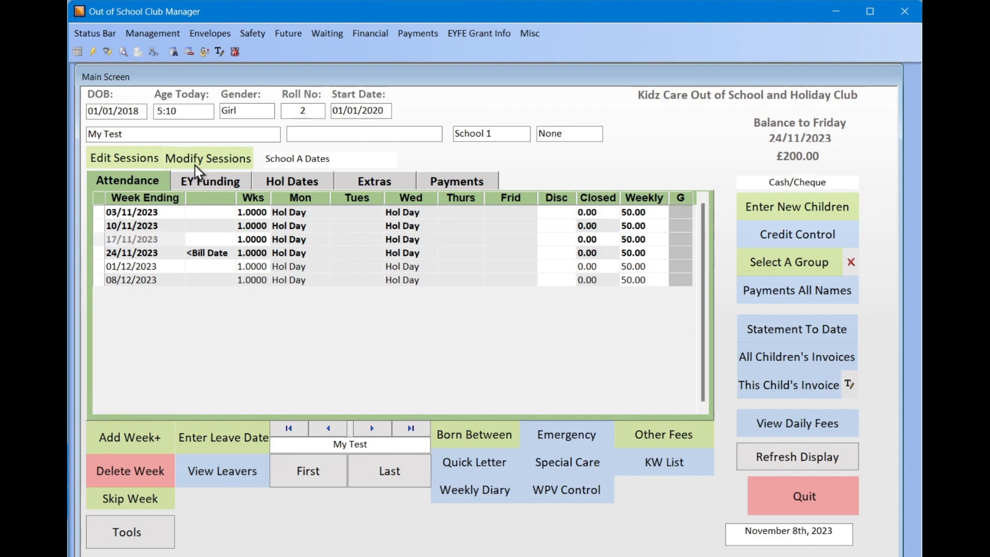
{"action": "left_click", "coordinate": [199, 159]}
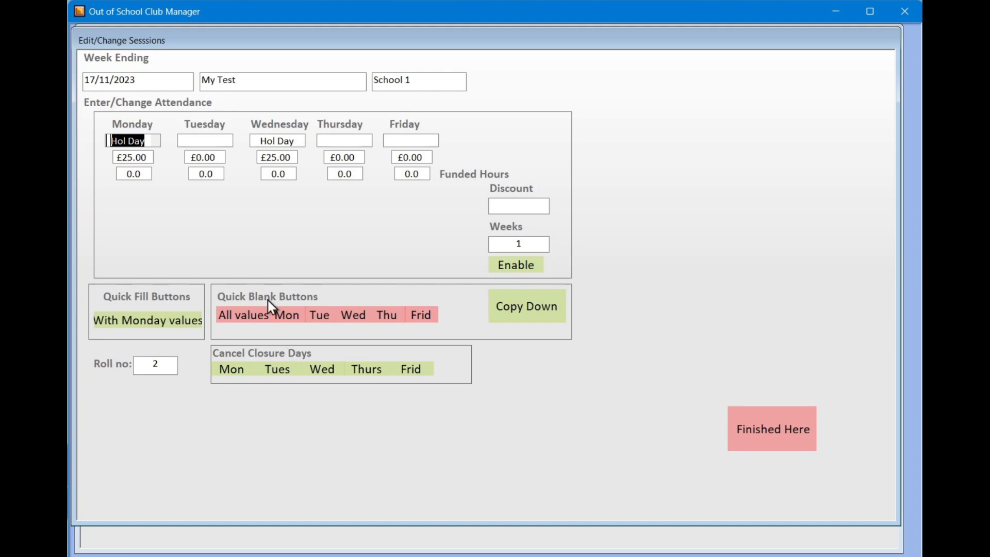
{"action": "left_click", "coordinate": [134, 175]}
{"action": "left_click", "coordinate": [201, 175]}
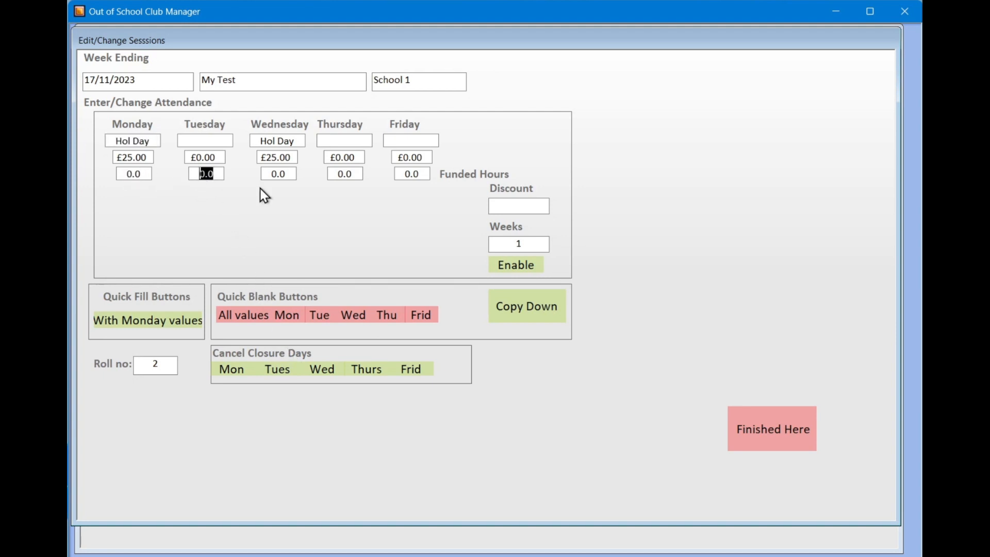
{"action": "left_click", "coordinate": [547, 209]}
{"action": "left_click", "coordinate": [638, 237]}
{"action": "left_click", "coordinate": [757, 423]}
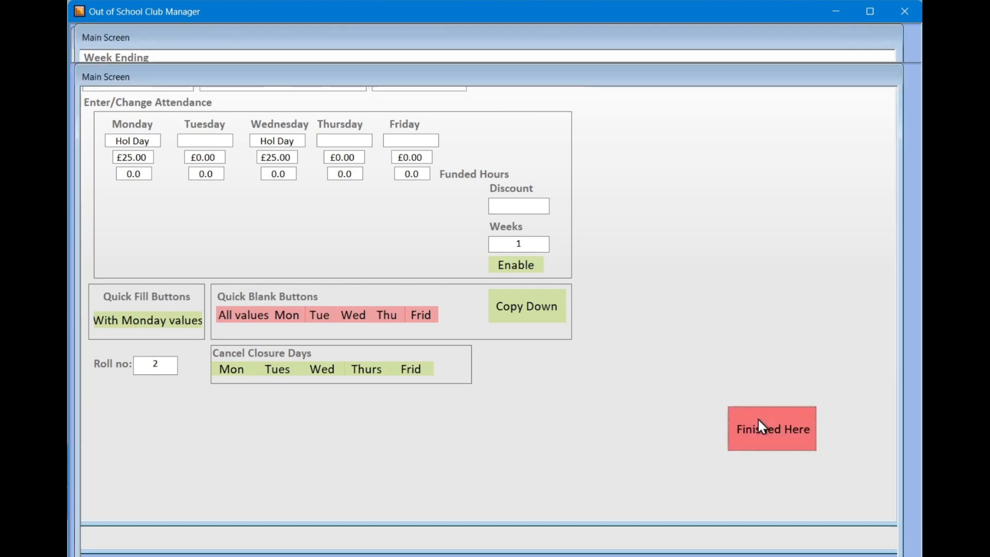
- Open the Add Batch Weeks form for all children, view its week-ending selection, and close it without adding a week
{"action": "left_click", "coordinate": [170, 280]}
{"action": "left_click", "coordinate": [153, 33]}
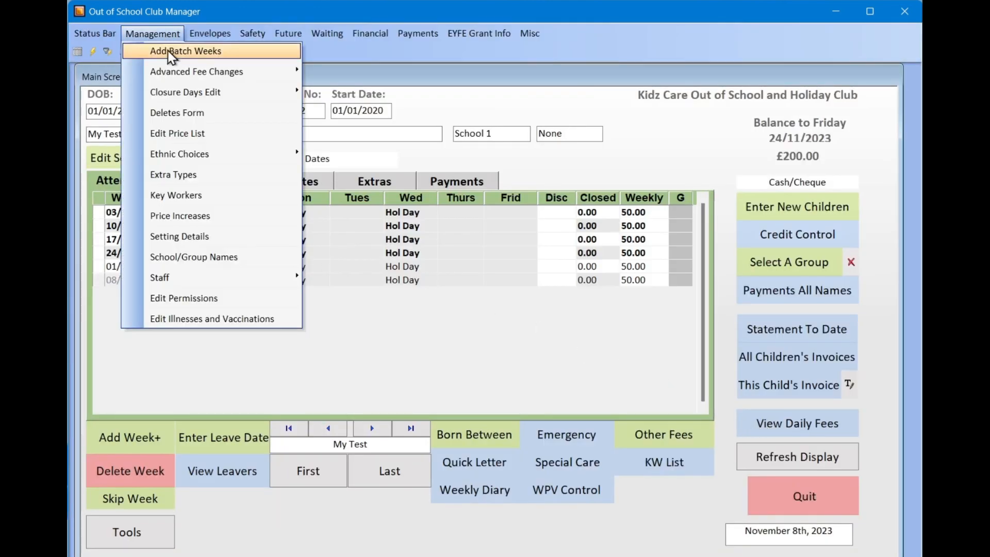
{"action": "left_click", "coordinate": [169, 53]}
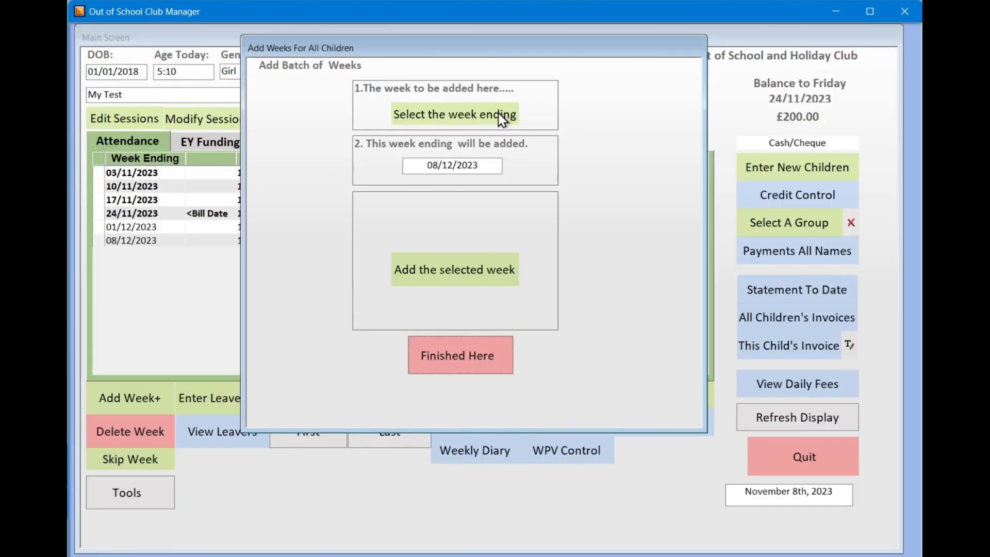
{"action": "left_click", "coordinate": [500, 116]}
{"action": "left_click", "coordinate": [561, 291]}
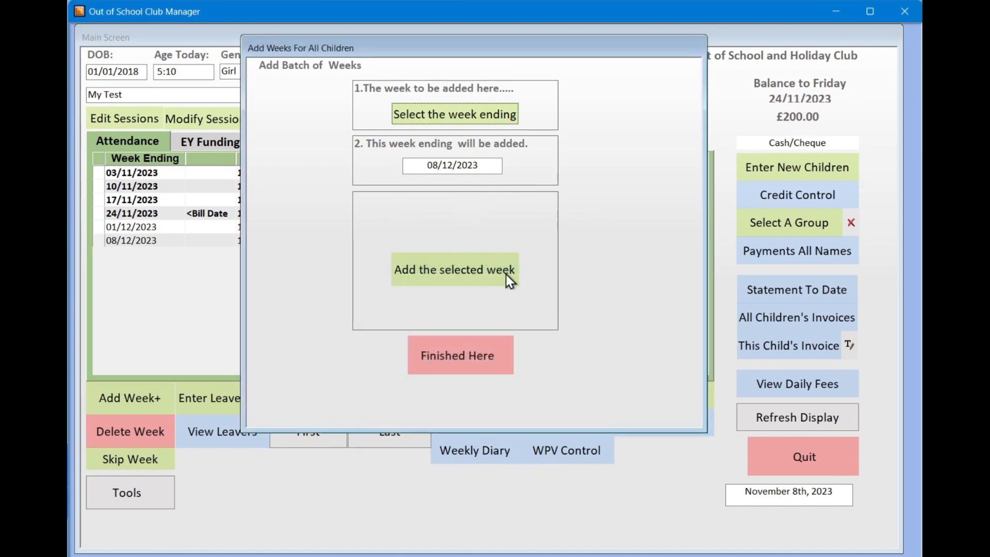
{"action": "left_click", "coordinate": [487, 358]}
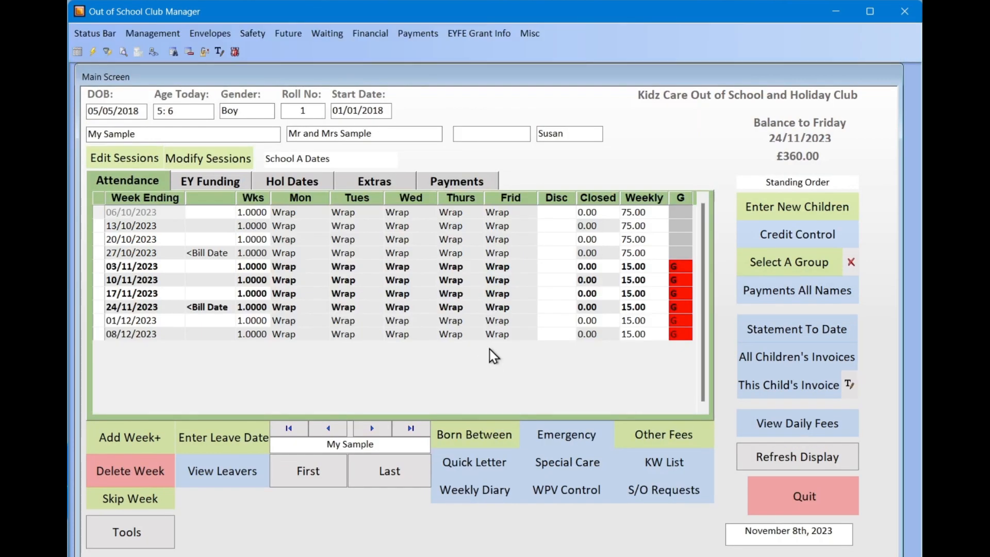